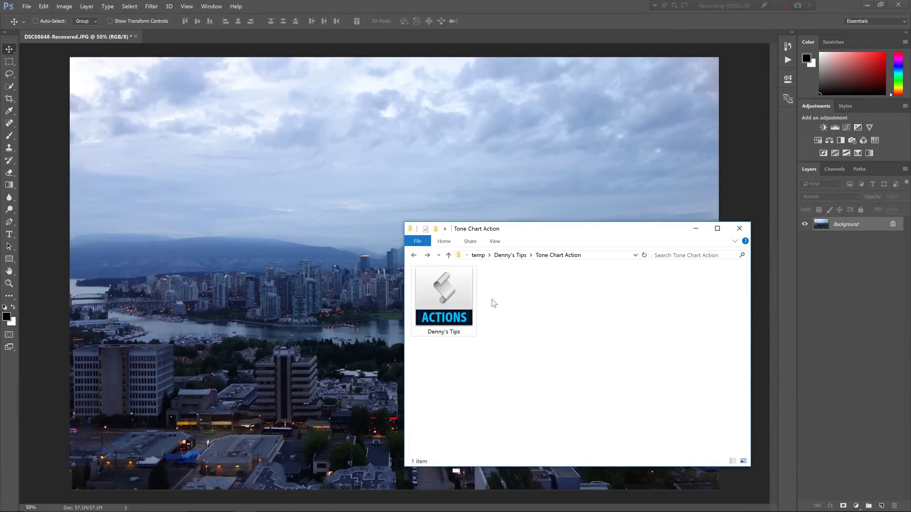
Step: Drag the Denny's Tips action file from the Tone Chart Action folder onto Photoshop
{"action": "mouse_move", "coordinate": [439, 314]}
{"action": "left_mouse_down"}
{"action": "mouse_move", "coordinate": [447, 299]}
{"action": "mouse_move", "coordinate": [599, 289]}
{"action": "mouse_move", "coordinate": [579, 288]}
{"action": "left_mouse_up"}
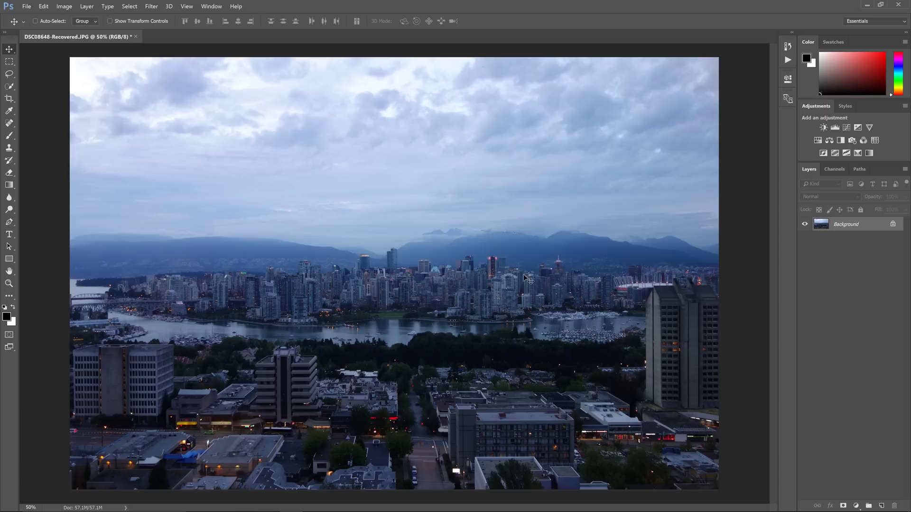
Step: Show the Actions panel and select Tone Chart inside the expanded Denny's Tips set
{"action": "left_click", "coordinate": [212, 6]}
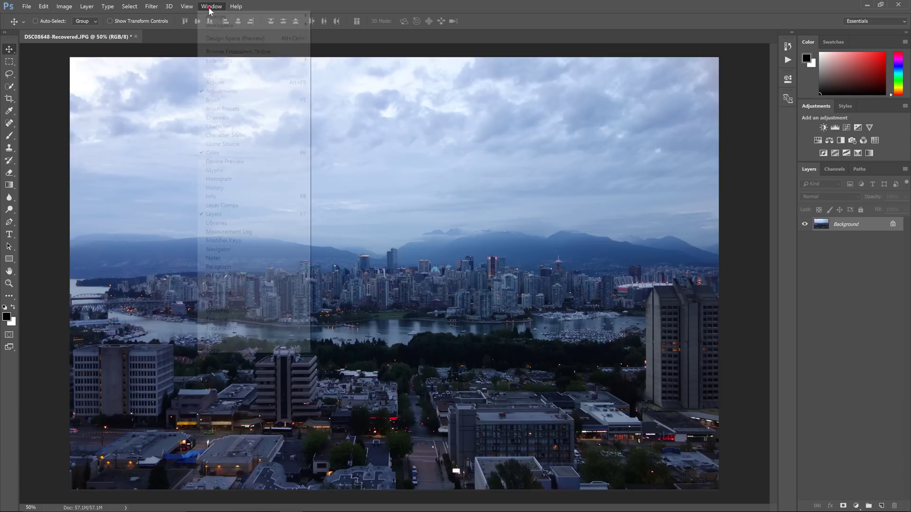
{"action": "left_click", "coordinate": [221, 82]}
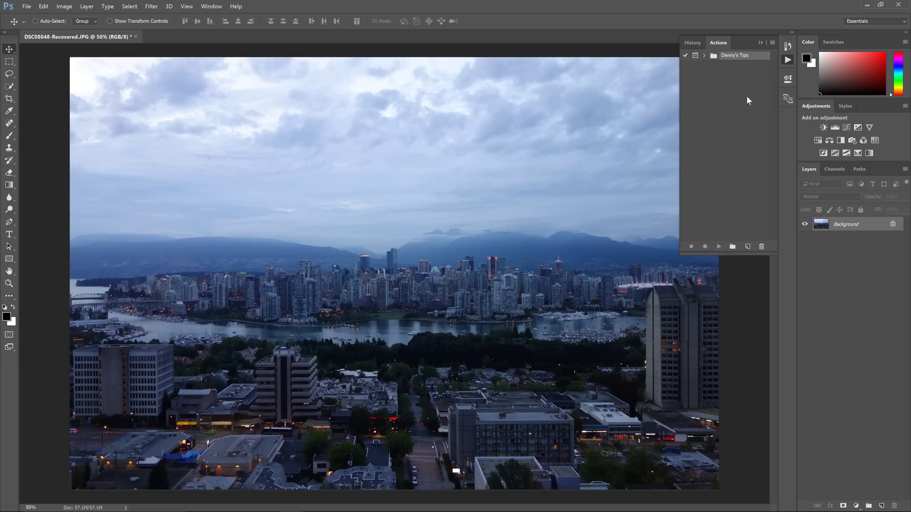
{"action": "left_click", "coordinate": [705, 56]}
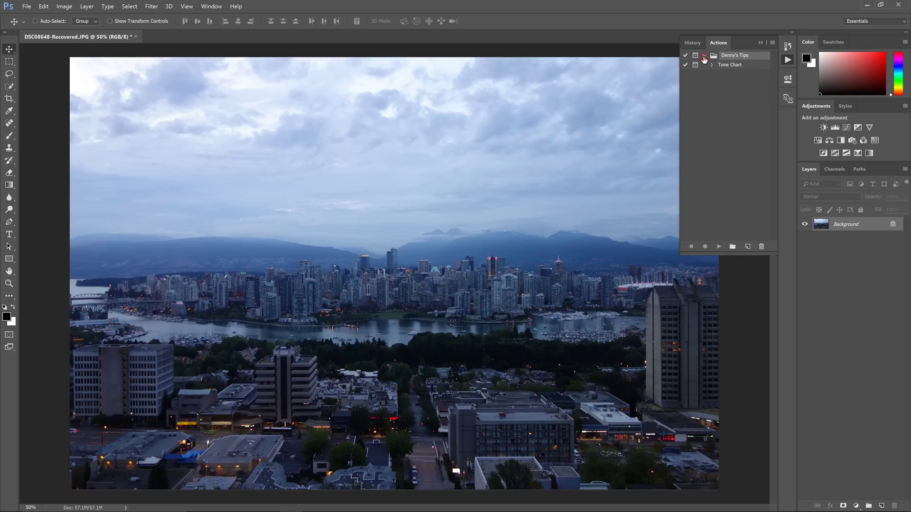
{"action": "left_click", "coordinate": [737, 67]}
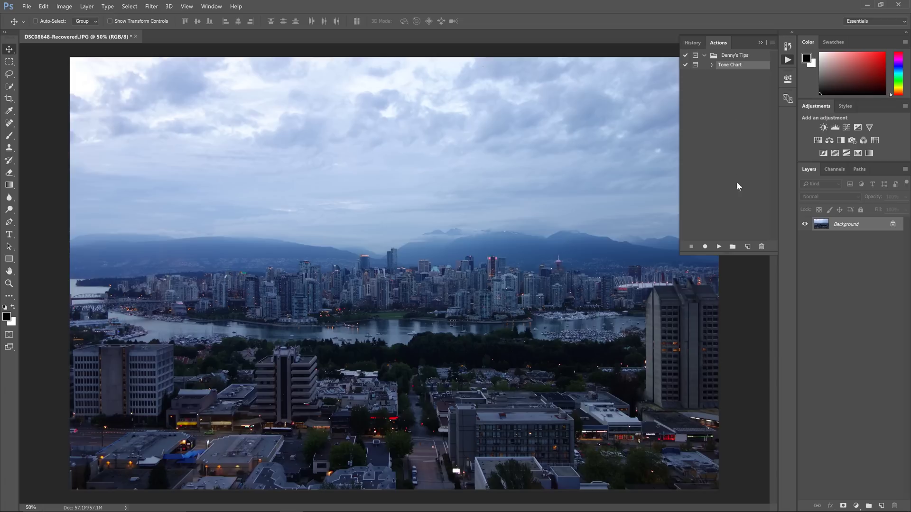
Step: Run the Tone Chart action and raise the Number of Levels posterize setting to 9
{"action": "left_click", "coordinate": [720, 245]}
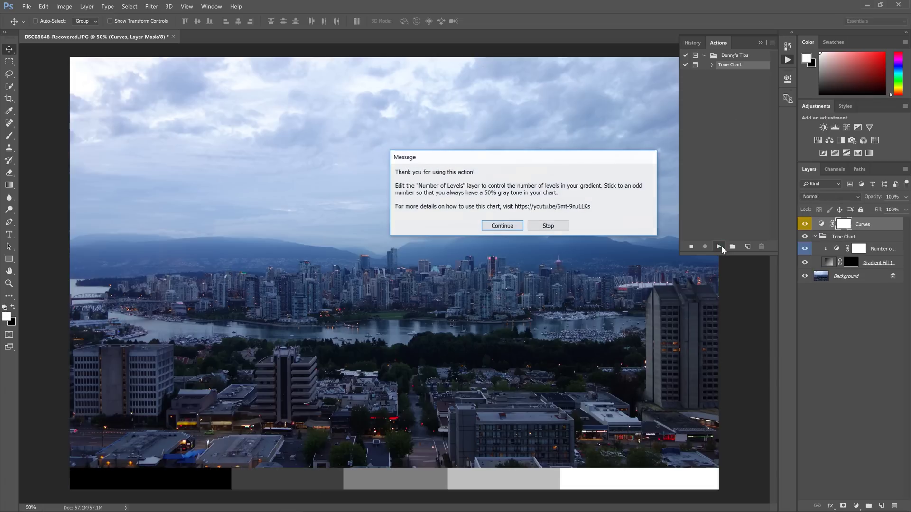
{"action": "left_click", "coordinate": [503, 227]}
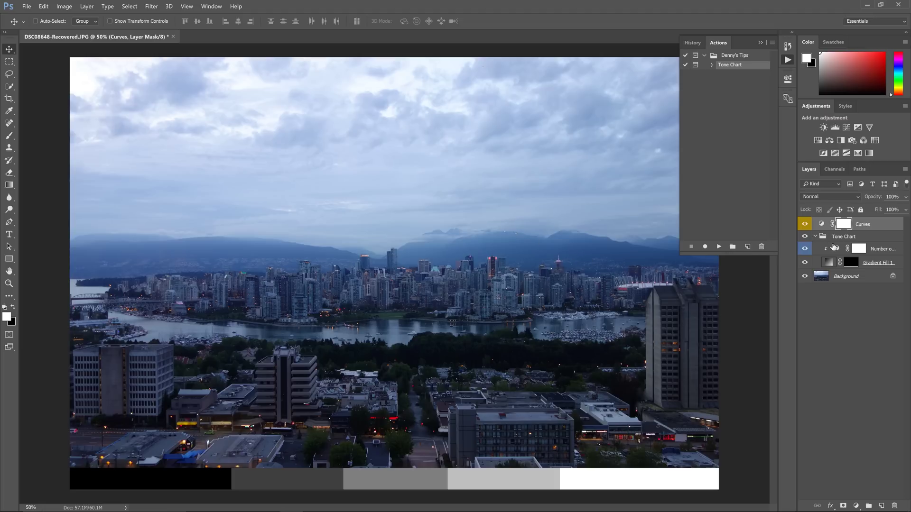
{"action": "left_click", "coordinate": [837, 248]}
{"action": "double_click", "coordinate": [836, 248]}
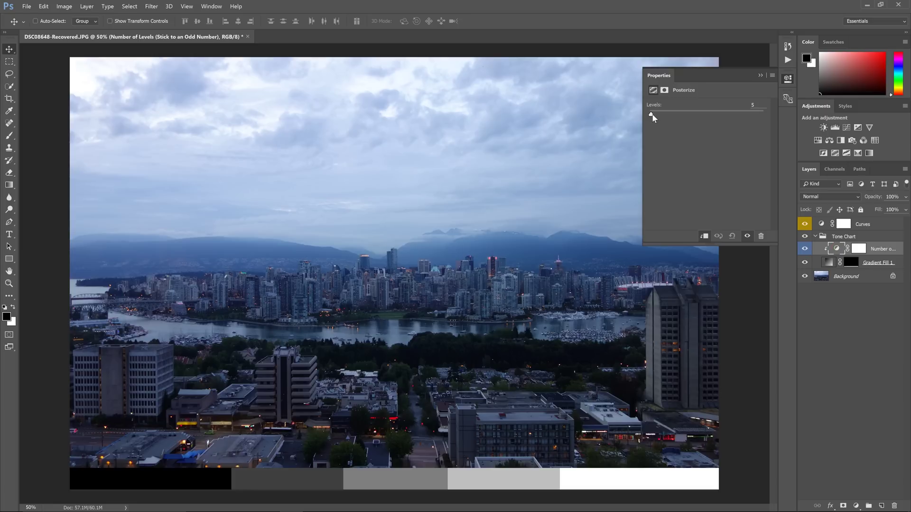
{"action": "mouse_move", "coordinate": [653, 117]}
{"action": "left_mouse_down"}
{"action": "mouse_move", "coordinate": [662, 116]}
{"action": "mouse_move", "coordinate": [653, 116]}
{"action": "left_mouse_up"}
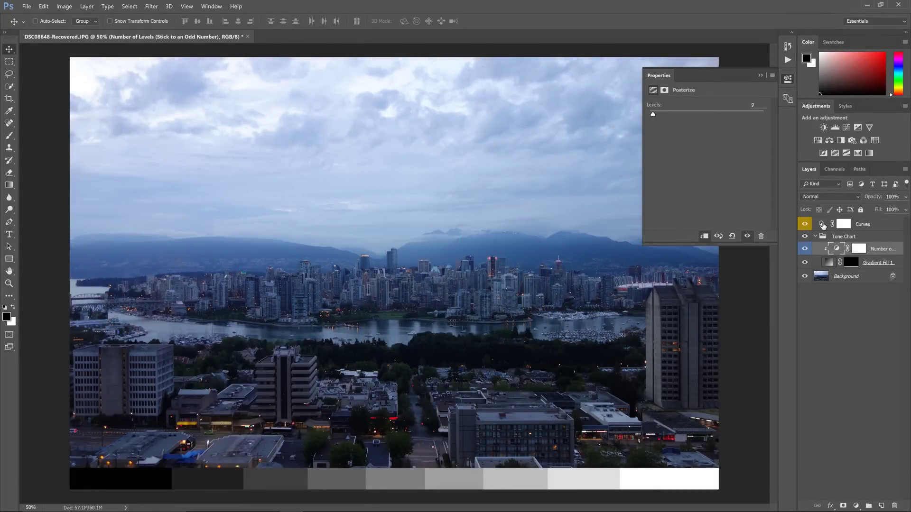
Step: Reshape the Curves blue channel by dragging tones on the photo with the targeted adjustment tool
{"action": "left_click", "coordinate": [825, 224]}
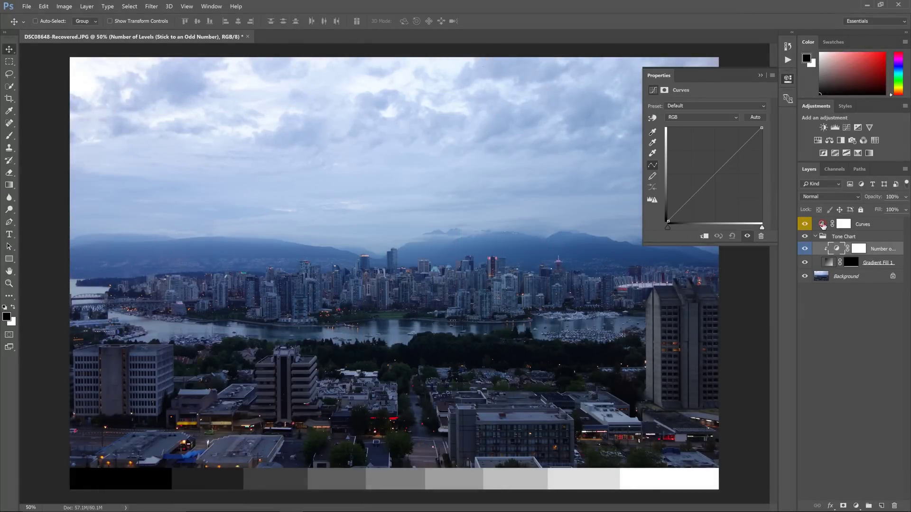
{"action": "left_click", "coordinate": [652, 119]}
{"action": "left_click_drag", "start_coordinate": [470, 199], "coordinate": [465, 204]}
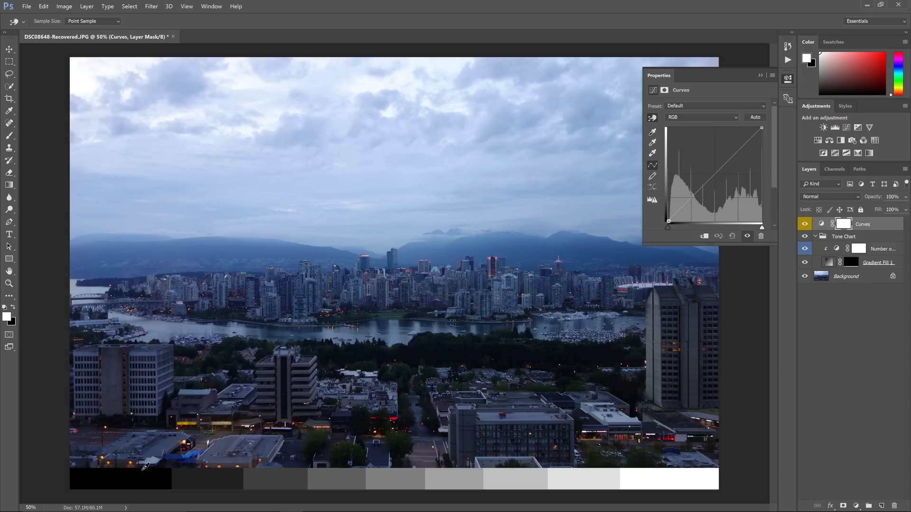
{"action": "left_click_drag", "start_coordinate": [145, 472], "coordinate": [235, 482]}
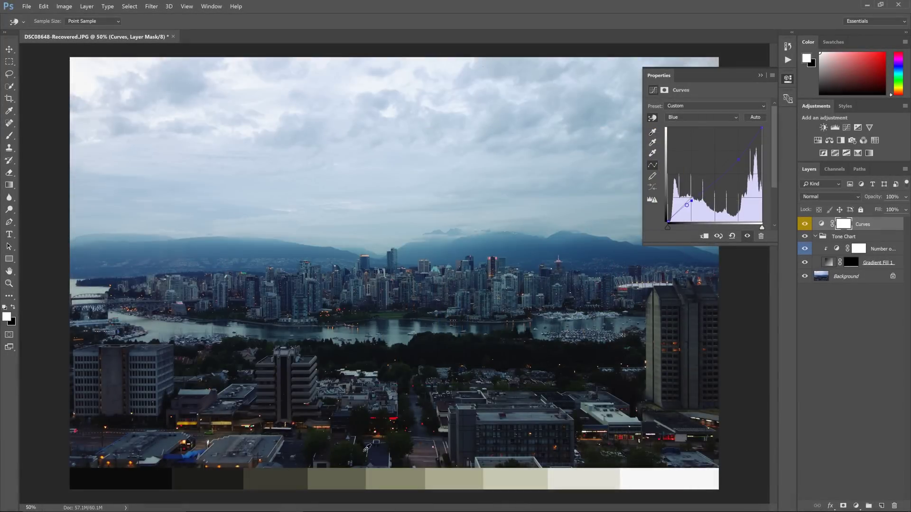
Step: On the RGB curve, make the darkest swatch pure black and brighten the midtones
{"action": "left_click", "coordinate": [696, 117]}
{"action": "left_click_drag", "start_coordinate": [142, 478], "coordinate": [141, 496]}
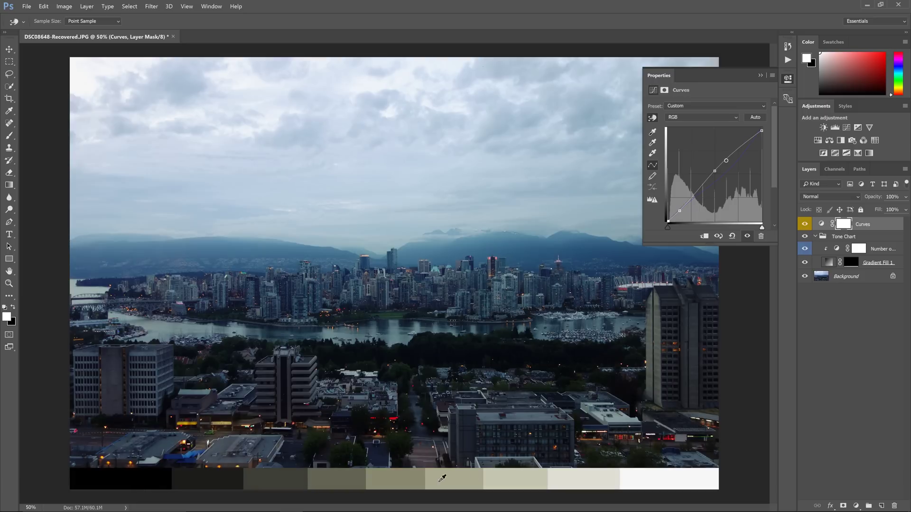
{"action": "left_click_drag", "start_coordinate": [393, 479], "coordinate": [394, 476]}
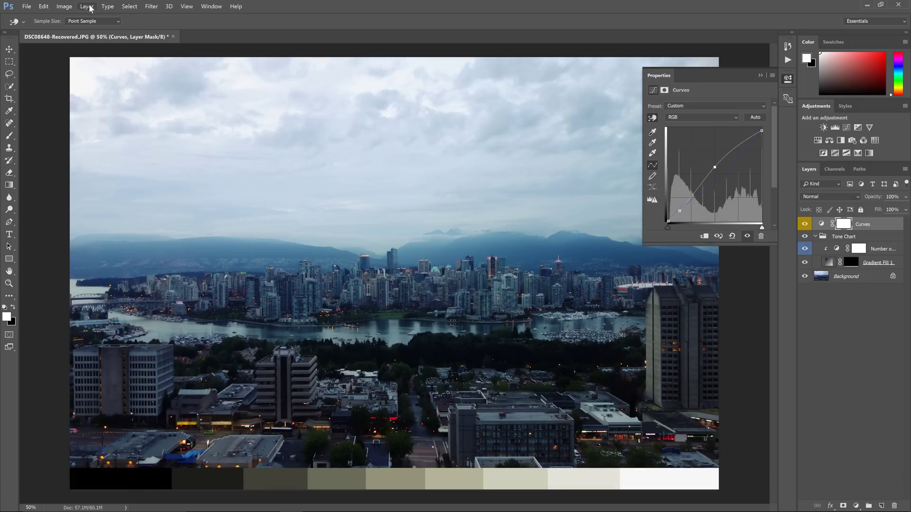
Step: Add green curve points from the midtone, white and black swatches, lifting green slightly in the shadows
{"action": "left_click", "coordinate": [65, 7]}
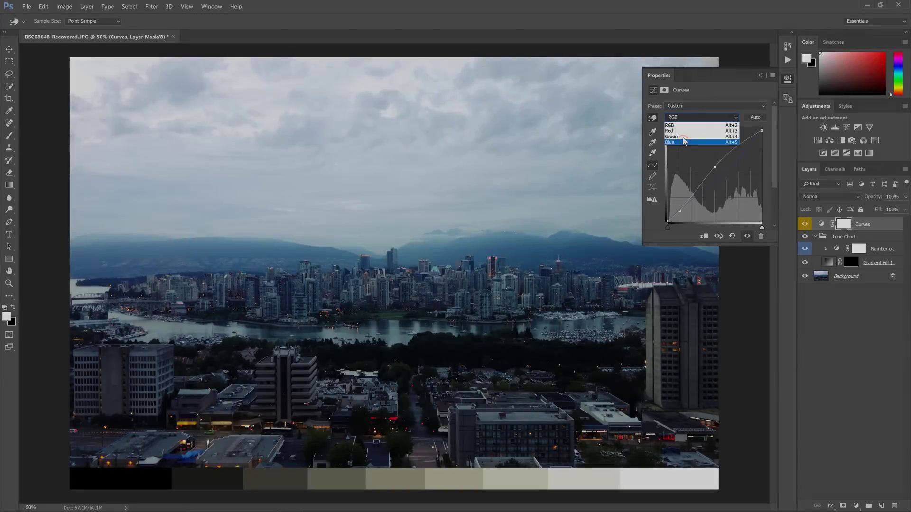
{"action": "left_click", "coordinate": [683, 137]}
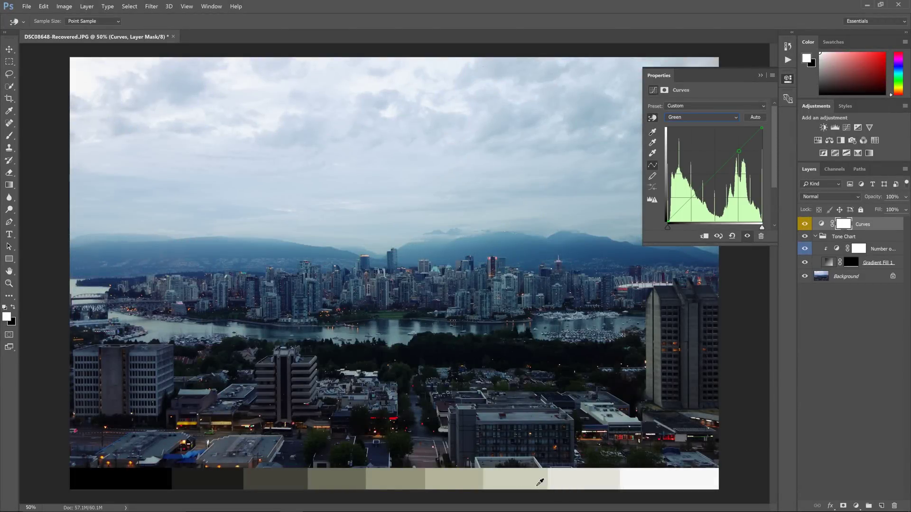
{"action": "left_click", "coordinate": [406, 481]}
{"action": "left_click", "coordinate": [660, 478]}
{"action": "left_click", "coordinate": [114, 485]}
{"action": "left_click_drag", "start_coordinate": [122, 478], "coordinate": [123, 474]}
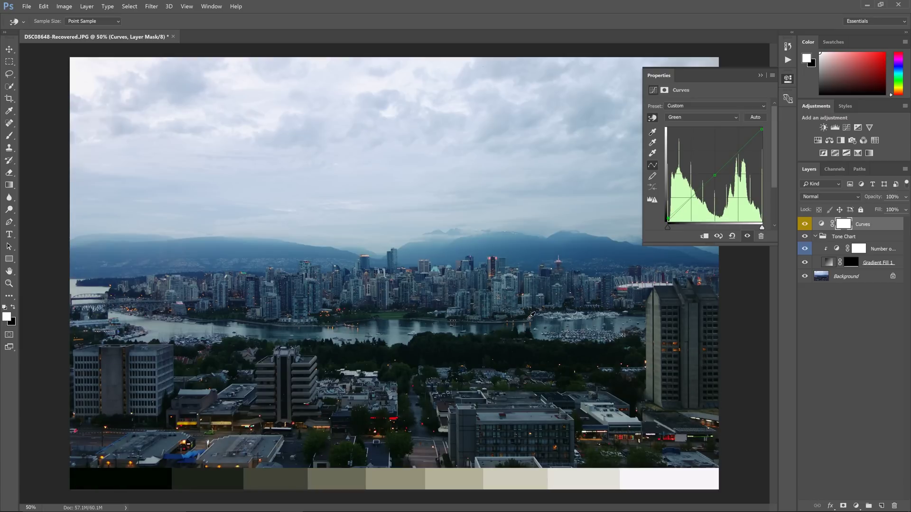